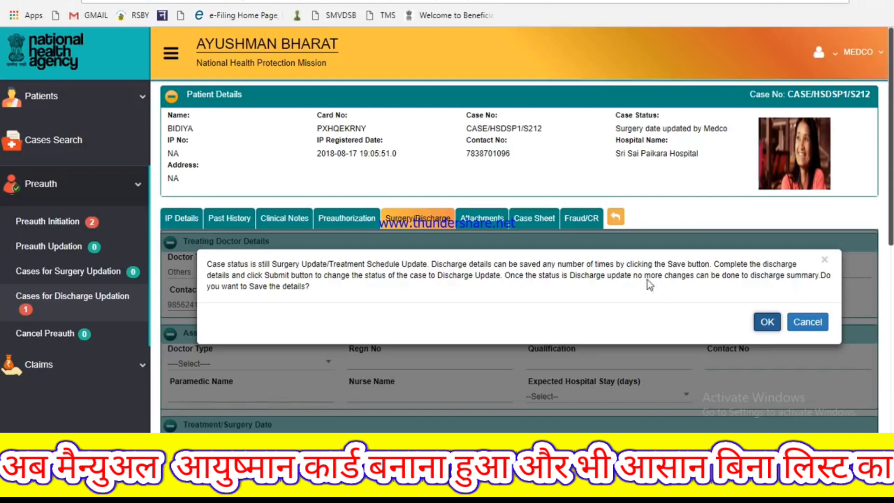
# Confirm saving the discharge details, and try to submit the discharge, continuing to its required attachments
pyautogui.click(767, 322)
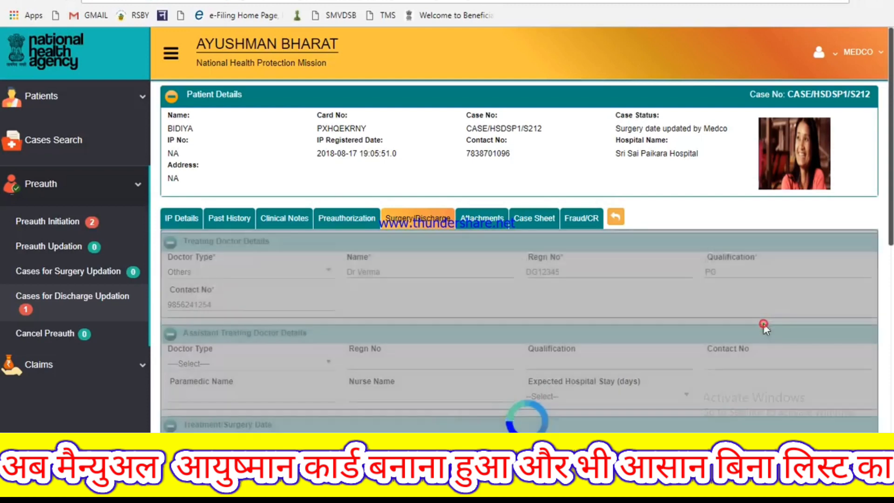
pyautogui.click(816, 300)
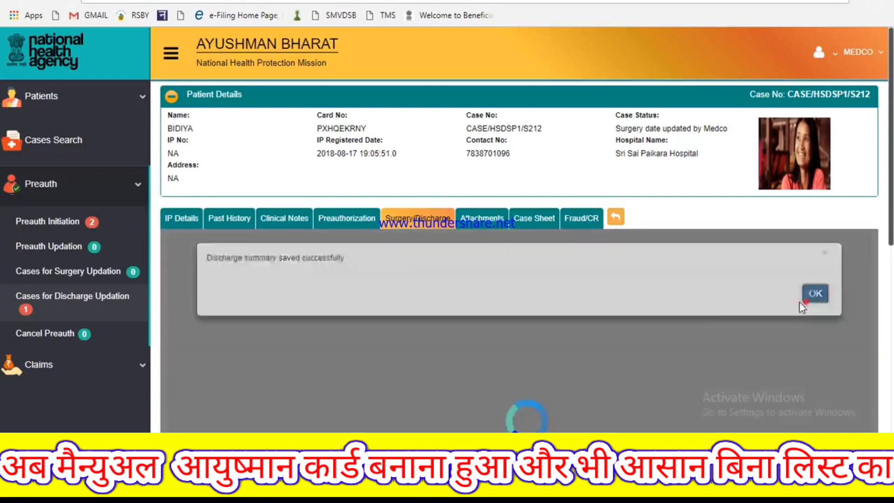
pyautogui.scroll(-5, 620, 310)
pyautogui.scroll(-2, 619, 308)
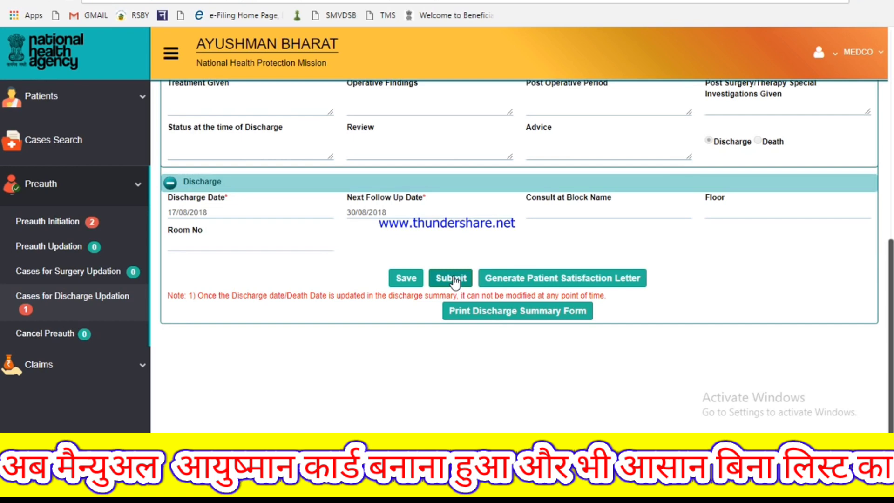
pyautogui.scroll(7, 455, 281)
pyautogui.scroll(-2, 454, 279)
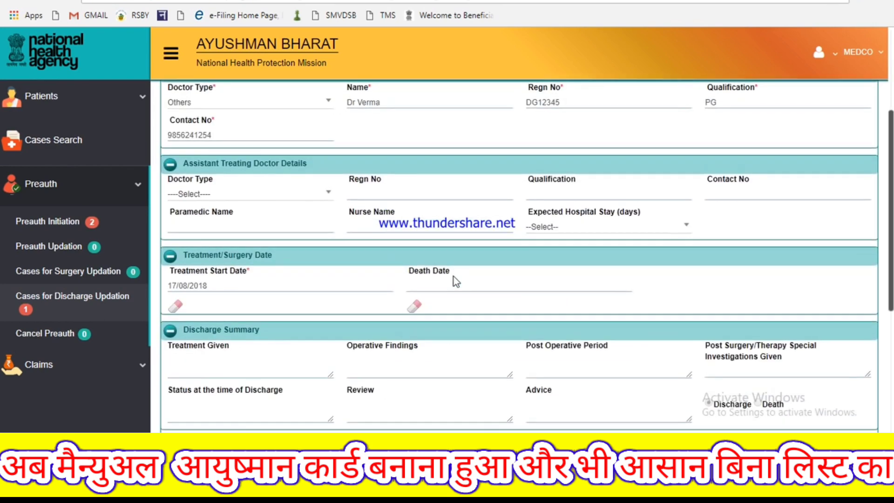
pyautogui.scroll(-3, 453, 276)
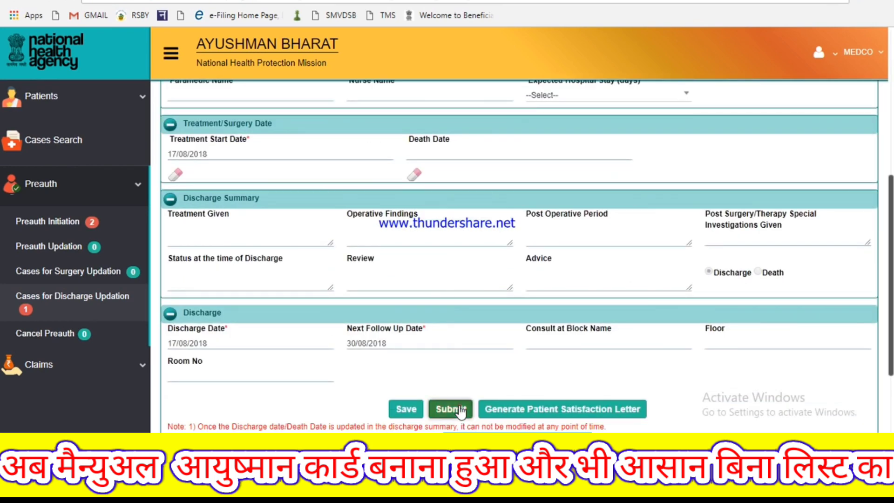
pyautogui.click(459, 409)
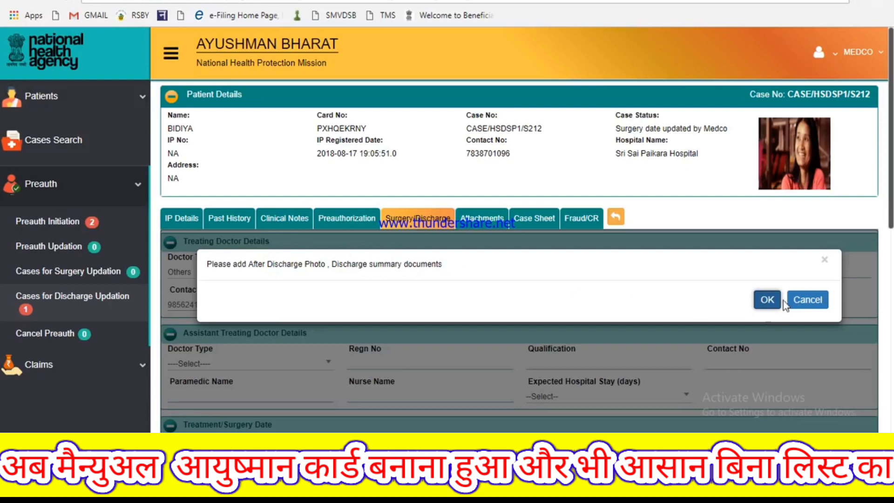
pyautogui.click(765, 299)
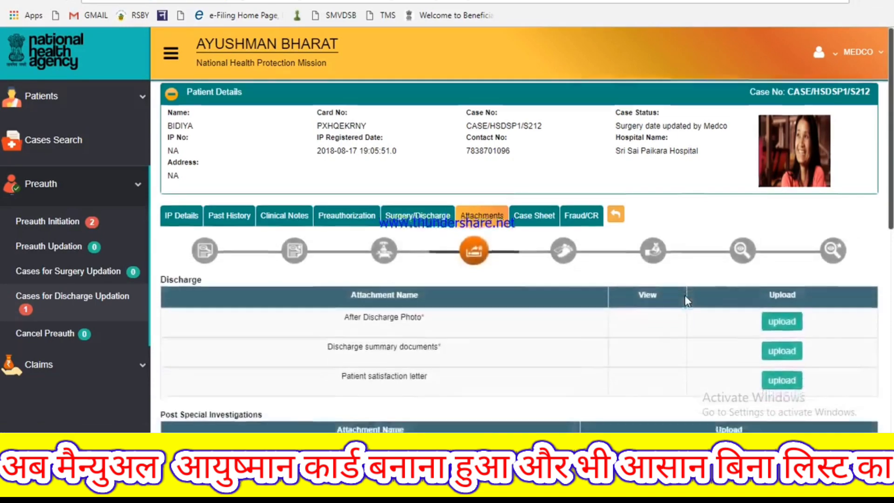
# Upload After Discharge Photo.jpg as the After Discharge Photo attachment
pyautogui.scroll(-5, 684, 298)
pyautogui.scroll(2, 771, 270)
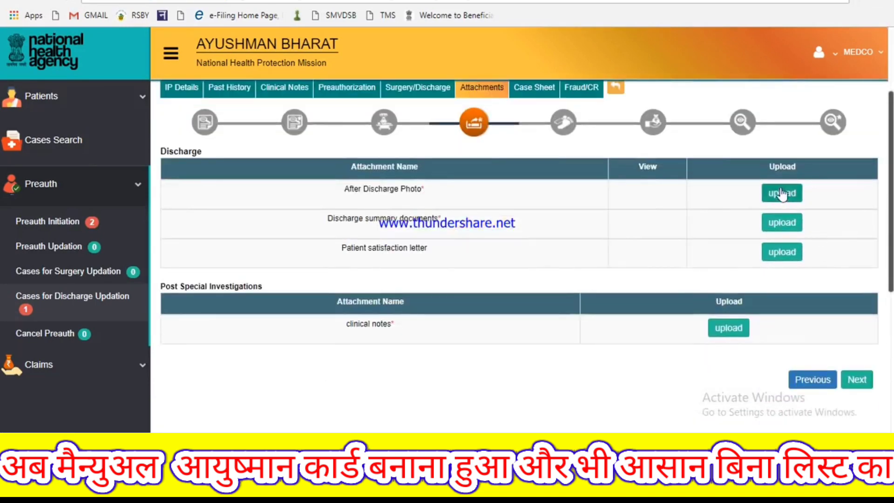
pyautogui.click(781, 218)
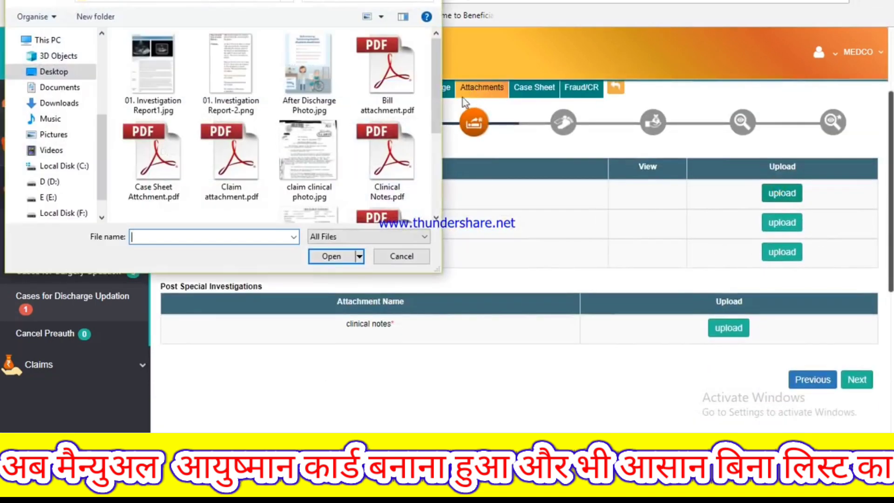
pyautogui.moveTo(436, 107); pyautogui.dragTo(431, 168)
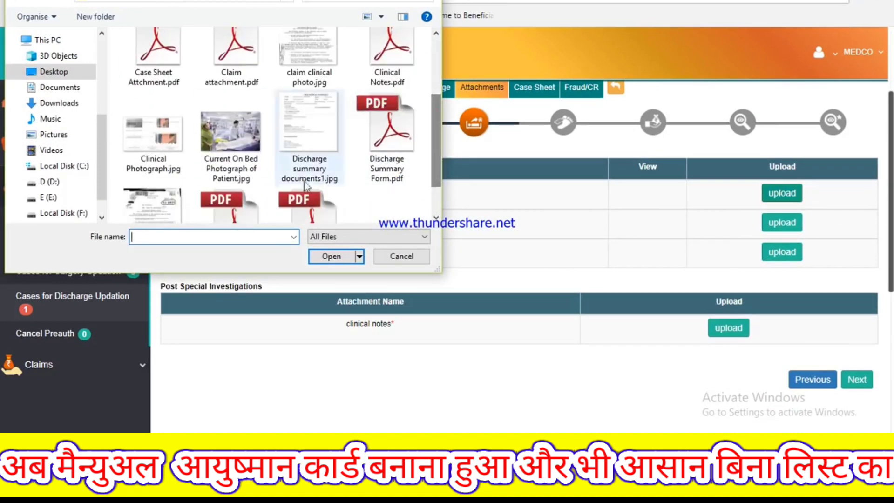
pyautogui.click(240, 154)
pyautogui.moveTo(242, 156)
pyautogui.mouseDown()
pyautogui.moveTo(302, 170)
pyautogui.moveTo(236, 170)
pyautogui.moveTo(239, 163)
pyautogui.mouseUp()
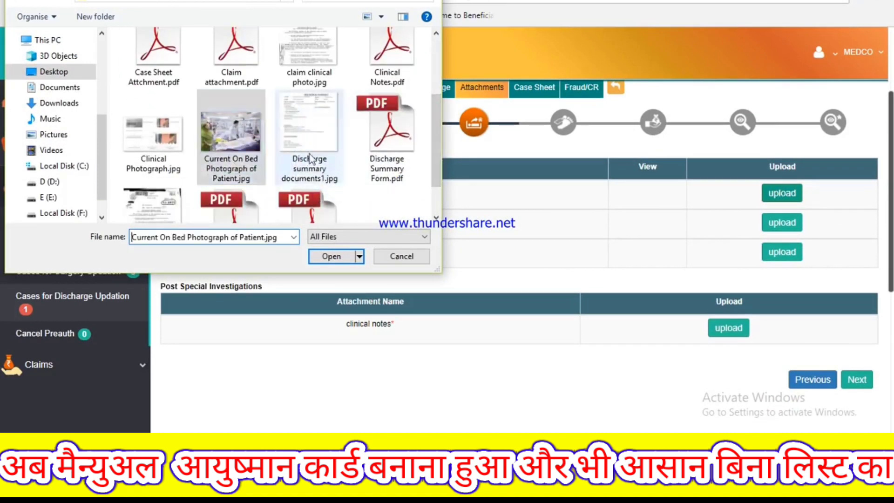
pyautogui.scroll(2, 325, 142)
pyautogui.doubleClick(308, 65)
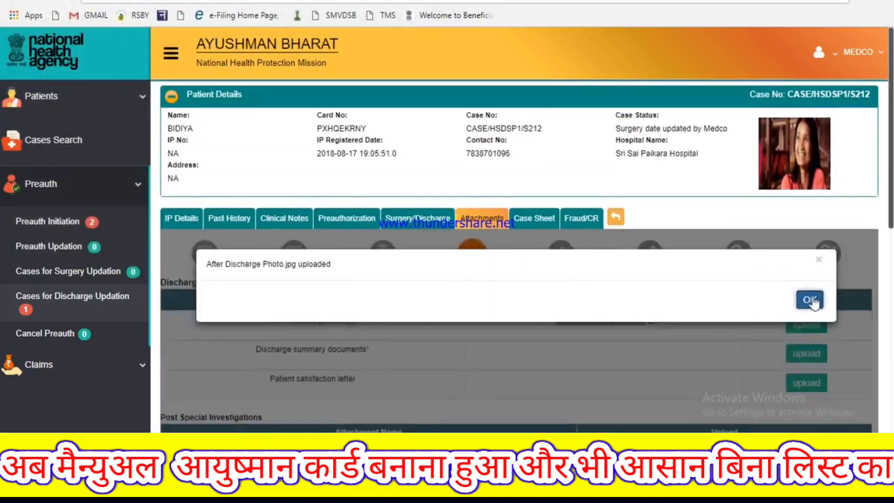
pyautogui.click(810, 296)
# Upload Discharge summary documents1.jpg as the Discharge summary documents attachment
pyautogui.click(812, 350)
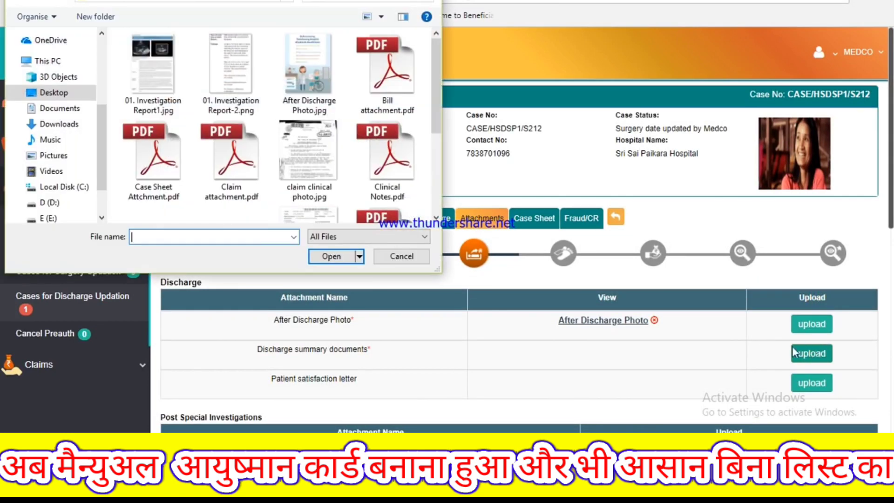
pyautogui.moveTo(433, 95); pyautogui.dragTo(438, 149)
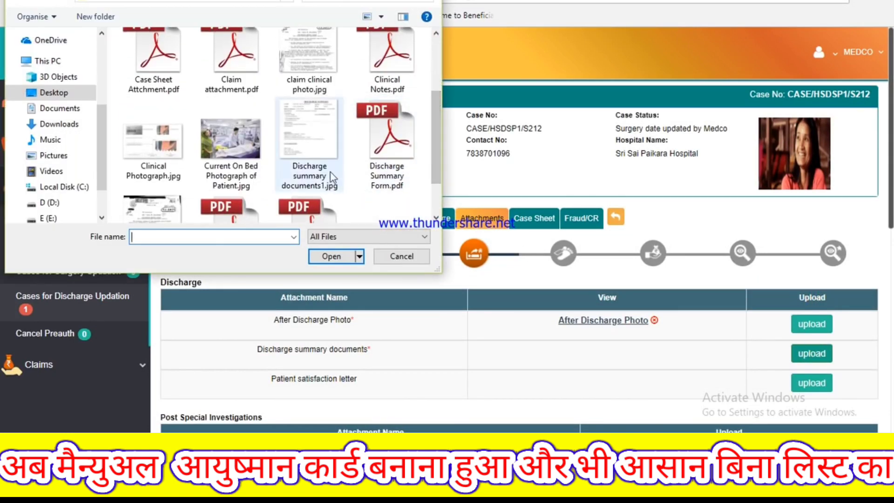
pyautogui.doubleClick(318, 157)
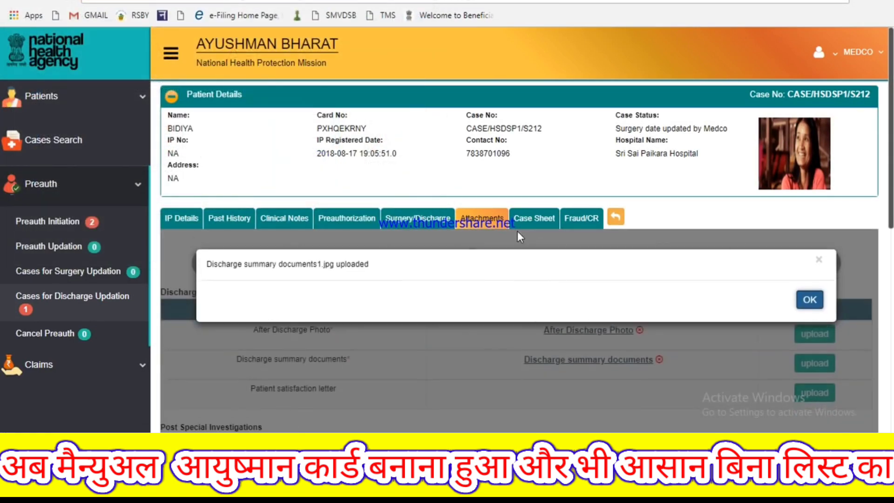
pyautogui.click(804, 298)
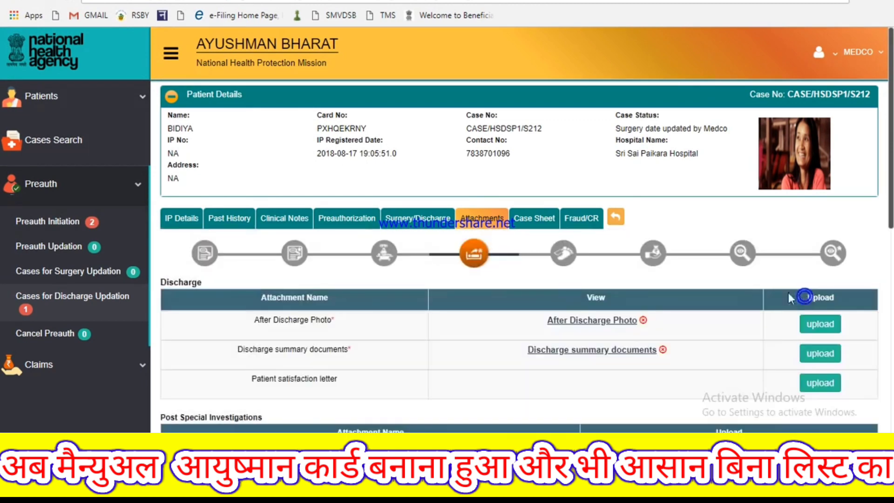
# Return to the surgery/discharge form and try to submit it, continuing to the requested Post Special Investigations attachments
pyautogui.click(430, 227)
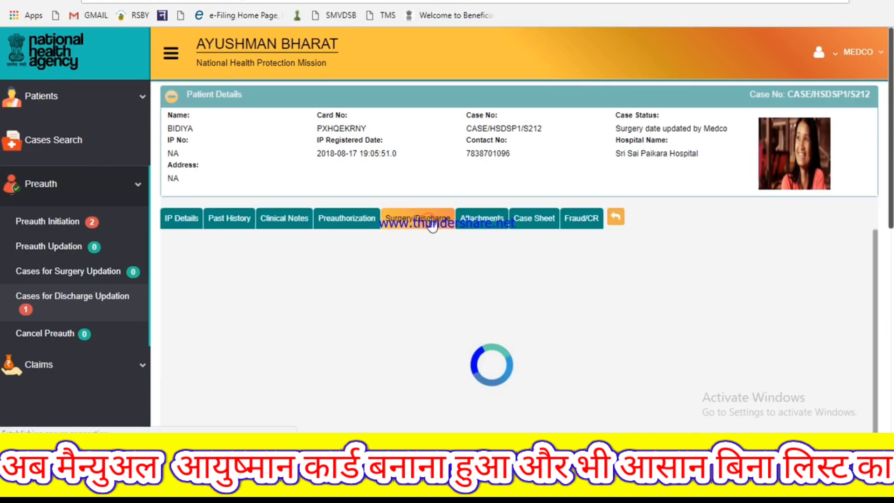
pyautogui.scroll(-9, 434, 226)
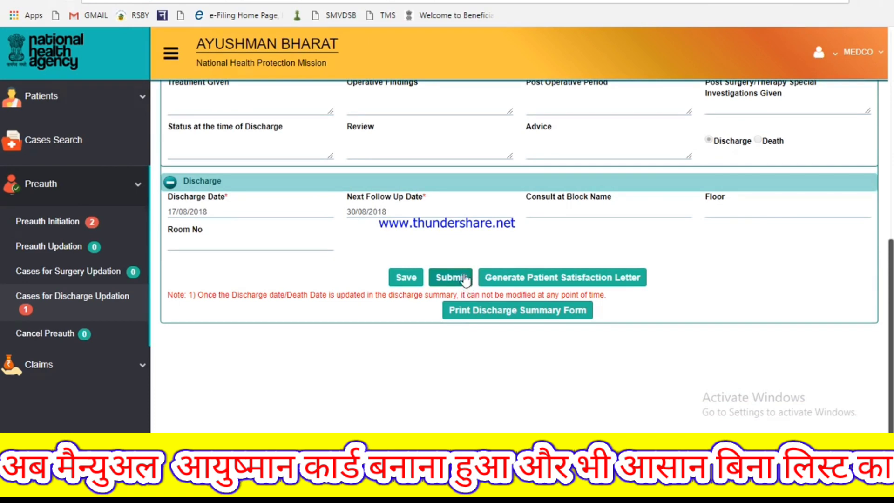
pyautogui.click(464, 277)
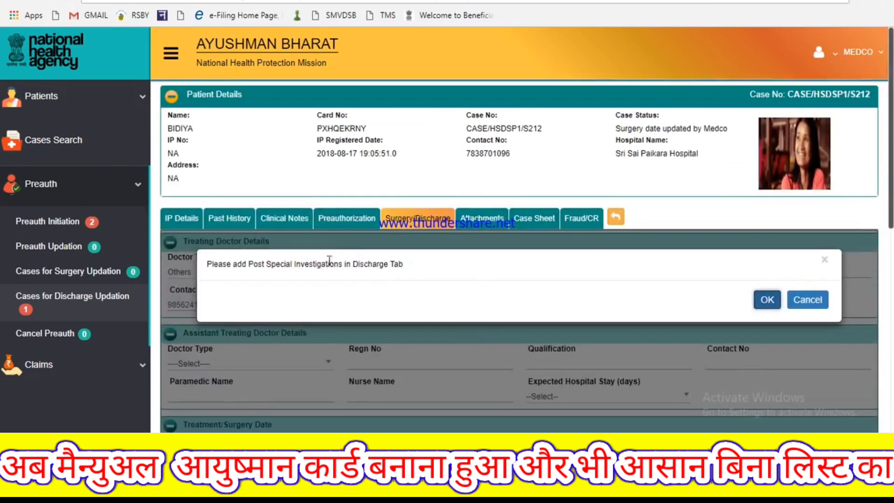
pyautogui.click(767, 299)
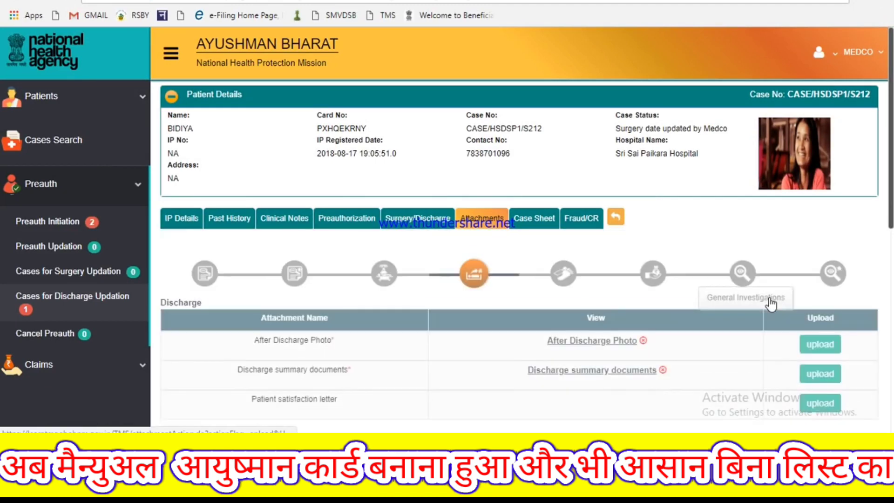
# Upload Clinical Notes.pdf as the clinical notes attachment under Post Special Investigations
pyautogui.click(722, 262)
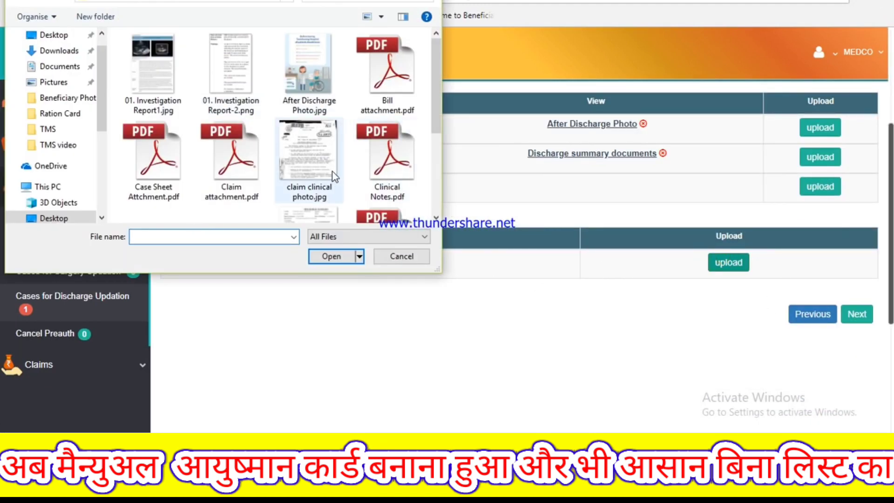
pyautogui.doubleClick(375, 176)
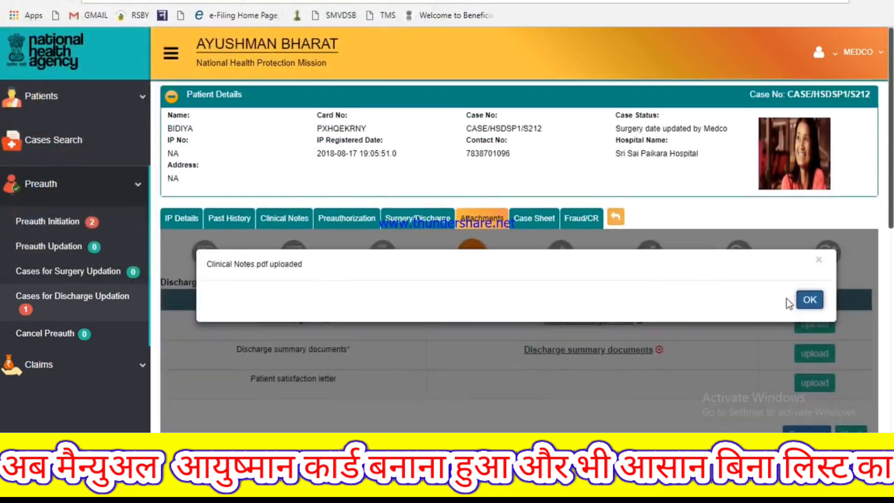
pyautogui.click(809, 299)
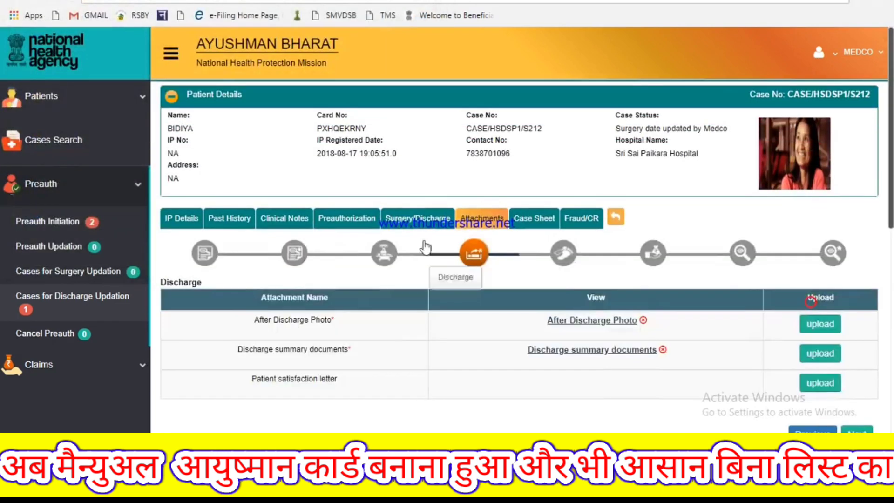
# Submit the surgery/discharge form and confirm the discharge update
pyautogui.scroll(-10, 491, 275)
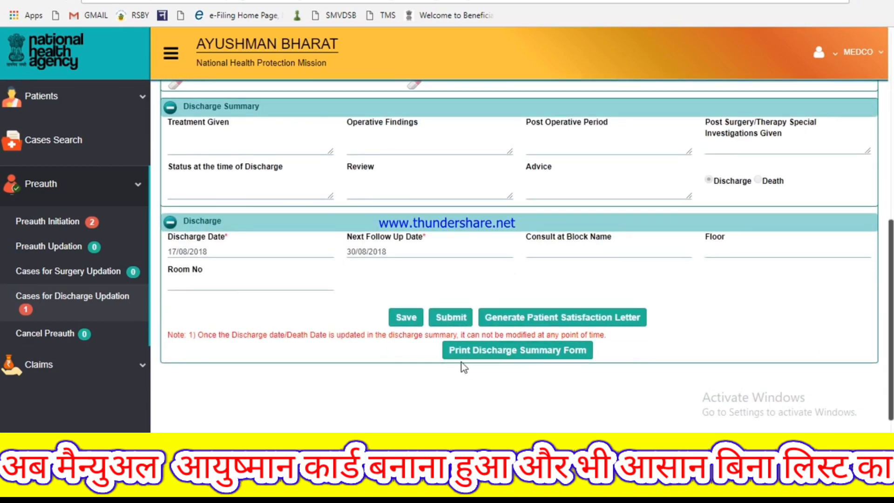
pyautogui.click(453, 317)
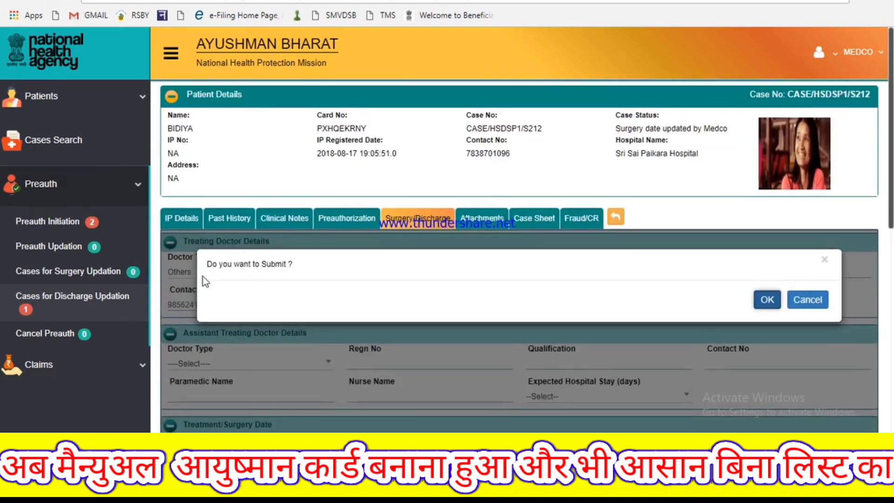
pyautogui.click(766, 302)
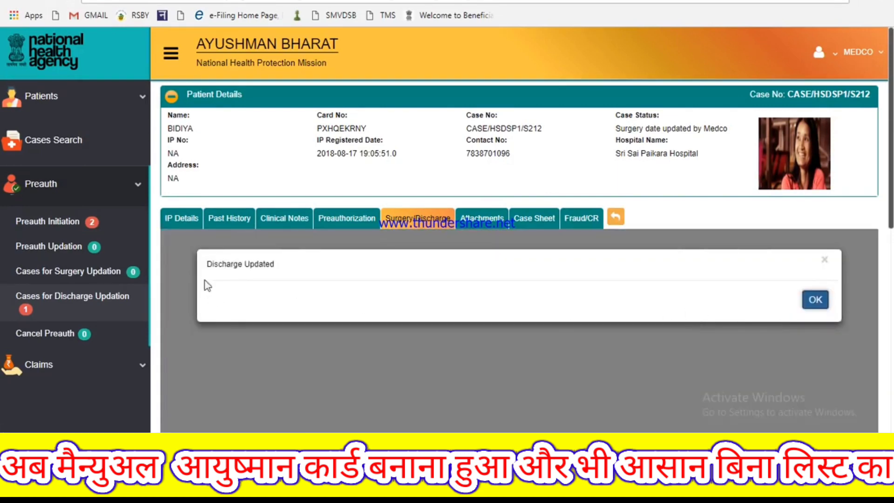
pyautogui.moveTo(205, 266); pyautogui.dragTo(281, 265)
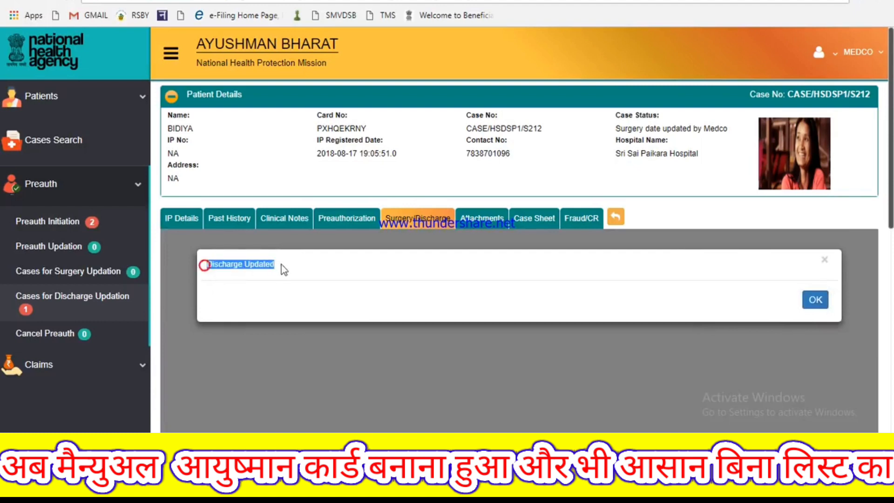
pyautogui.click(815, 300)
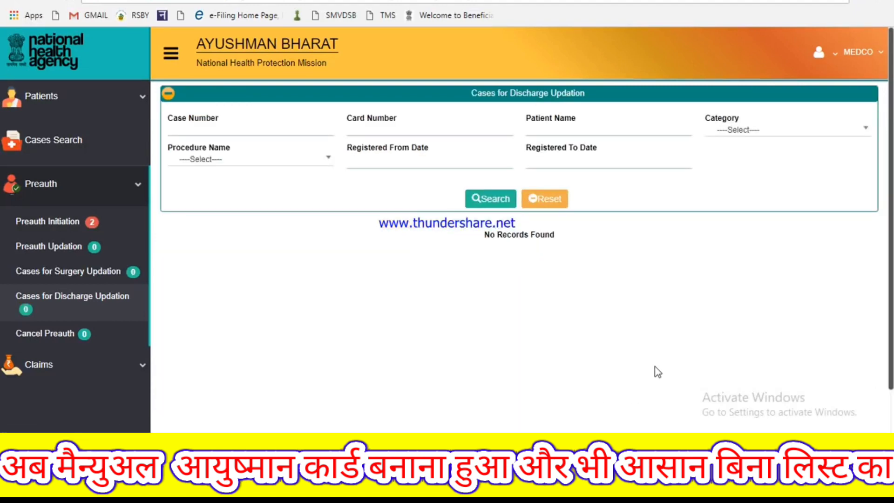
# Open the second case listed for claim initiation and show its claim details
pyautogui.click(102, 364)
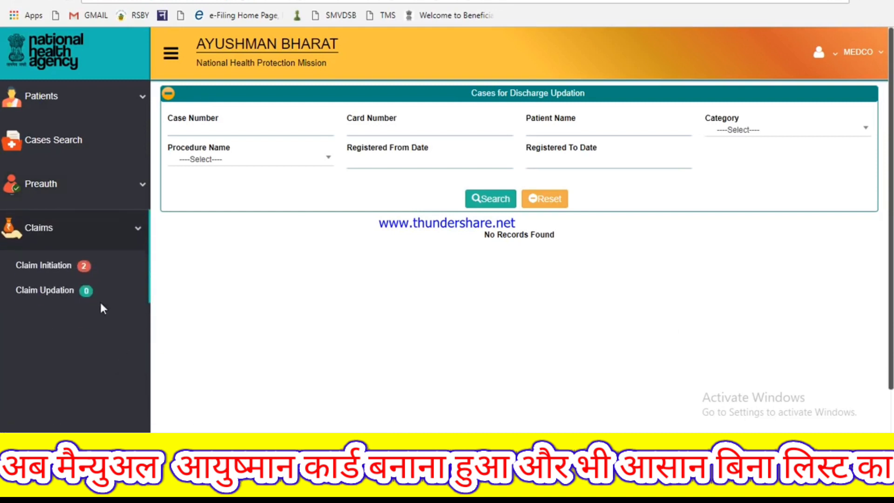
pyautogui.click(72, 265)
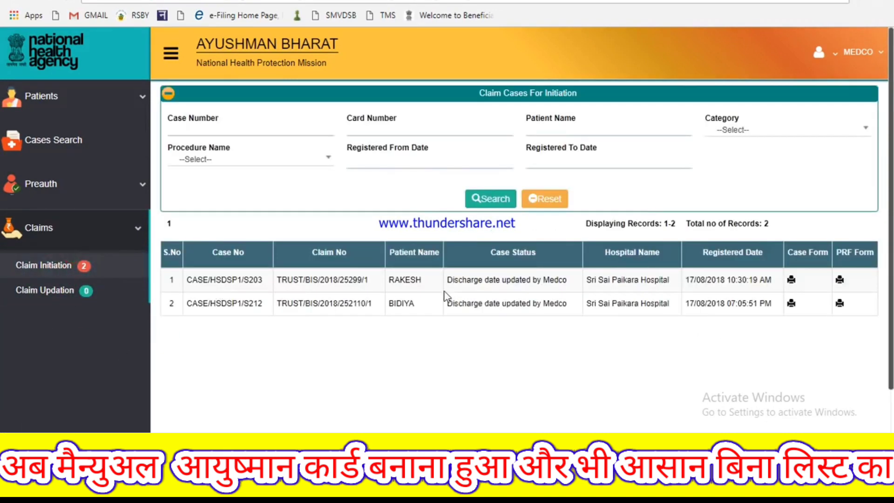
pyautogui.click(243, 304)
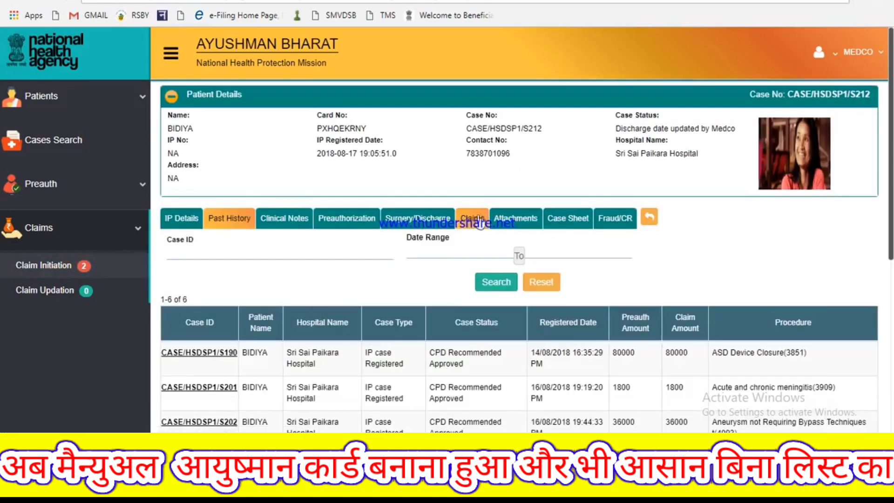
pyautogui.click(479, 225)
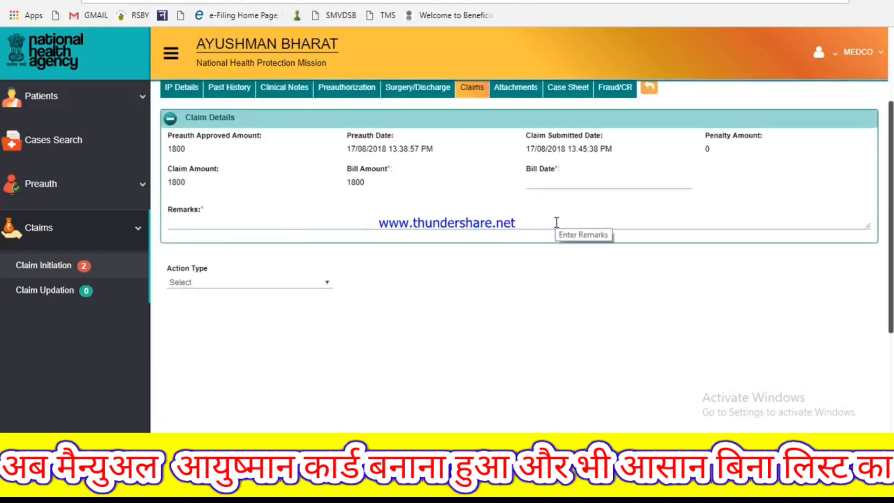
# Bring up the claim's bill date calendar, and open the Claims section of the case's attachments
pyautogui.click(555, 182)
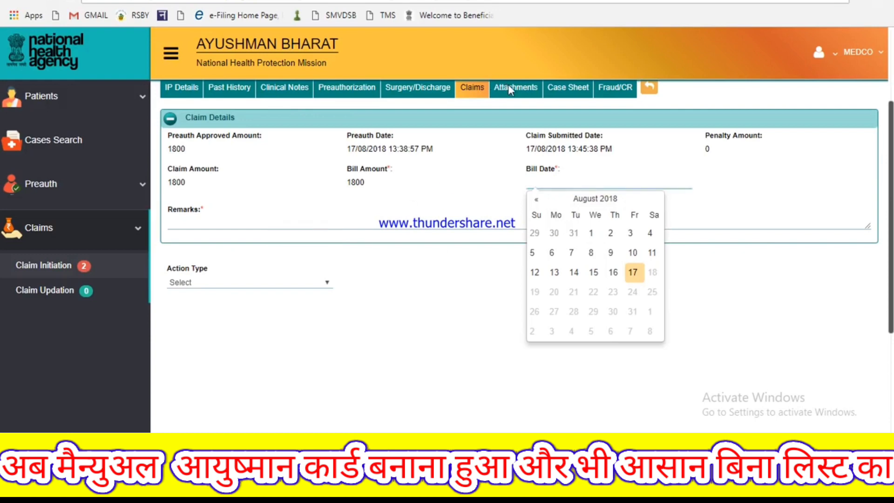
pyautogui.click(518, 104)
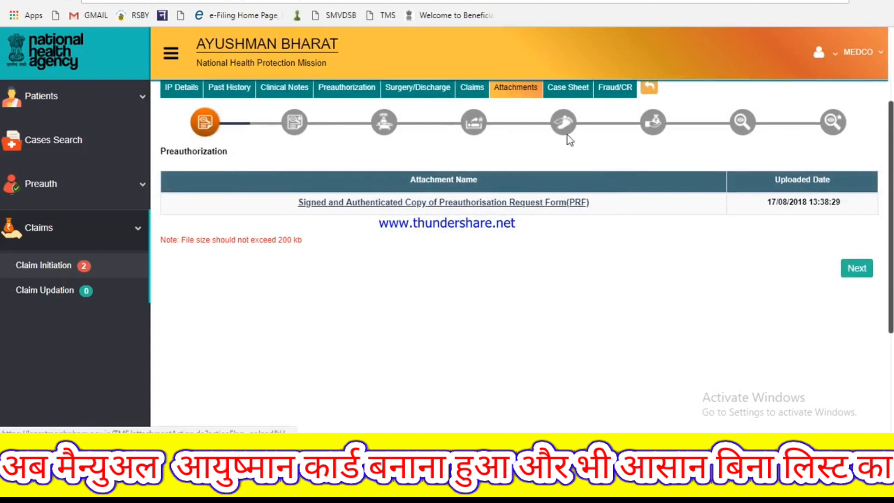
pyautogui.click(660, 125)
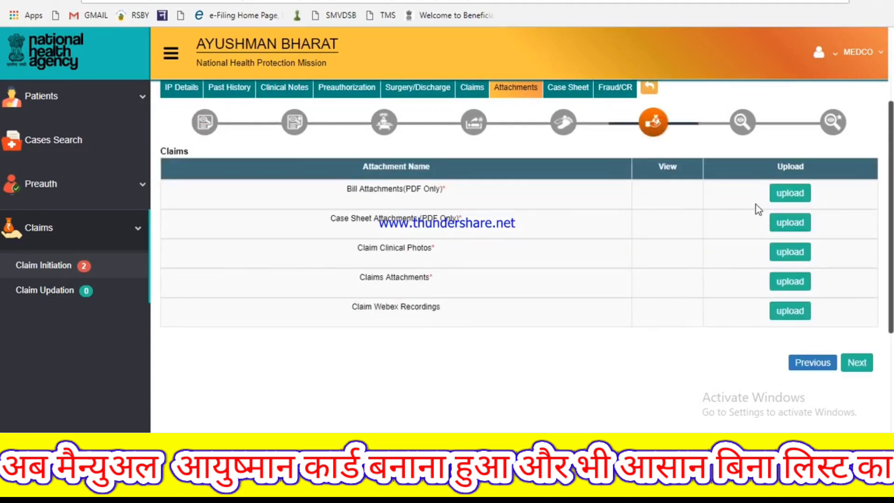
# Upload Bill attachment.pdf as the claim's bill attachment and Case Sheet Attchment.pdf as its case sheet attachment
pyautogui.click(786, 198)
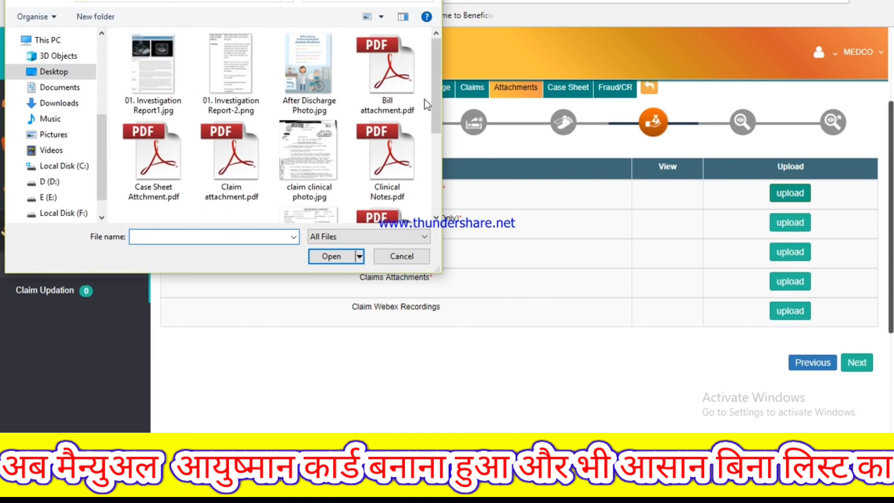
pyautogui.doubleClick(386, 75)
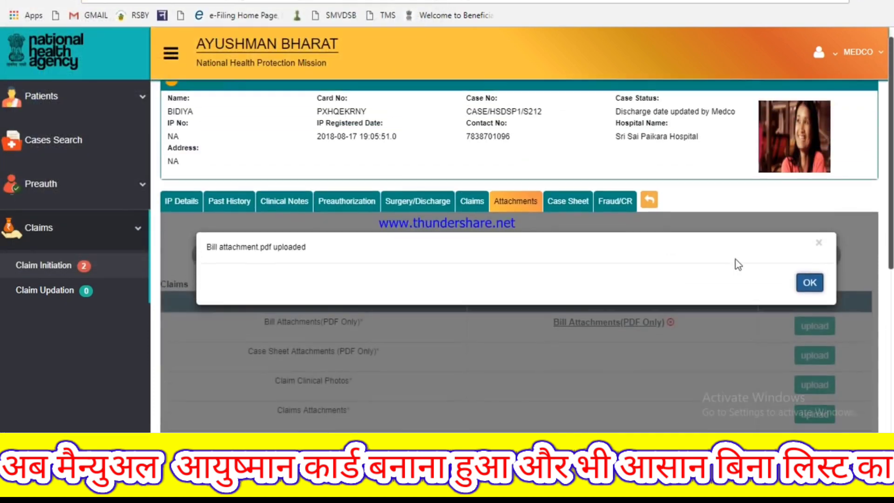
pyautogui.click(809, 299)
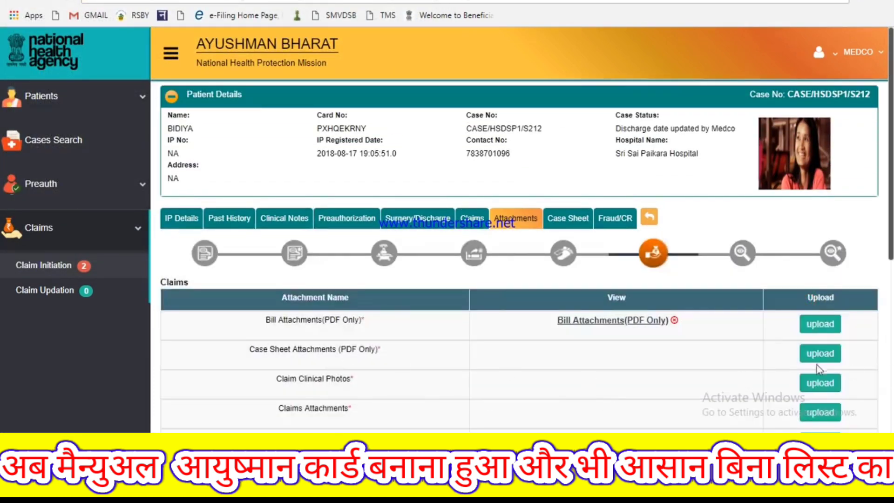
pyautogui.click(819, 358)
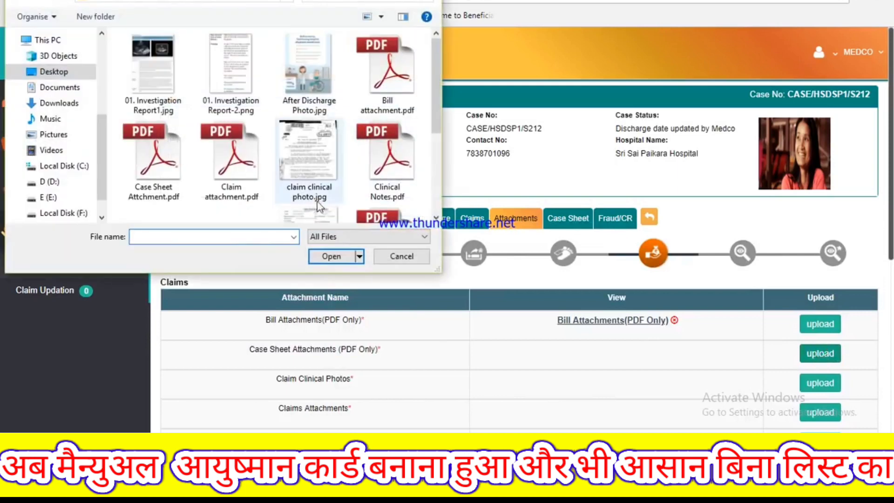
pyautogui.doubleClick(154, 151)
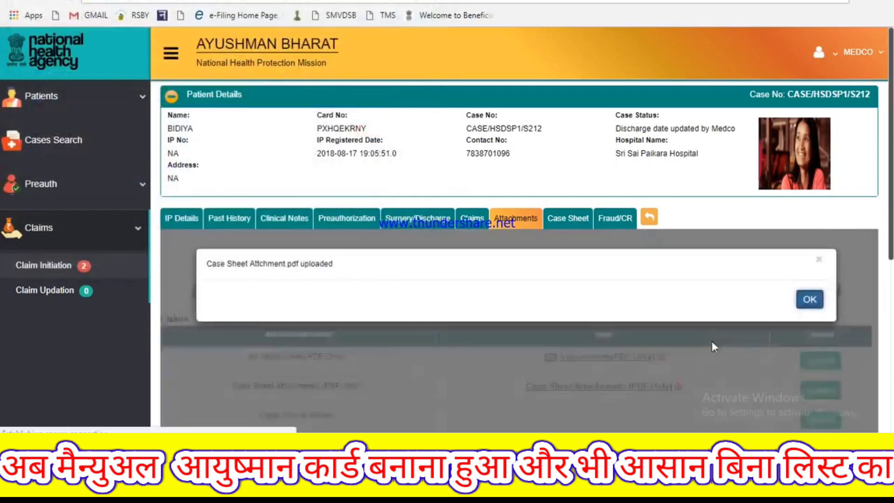
pyautogui.click(809, 299)
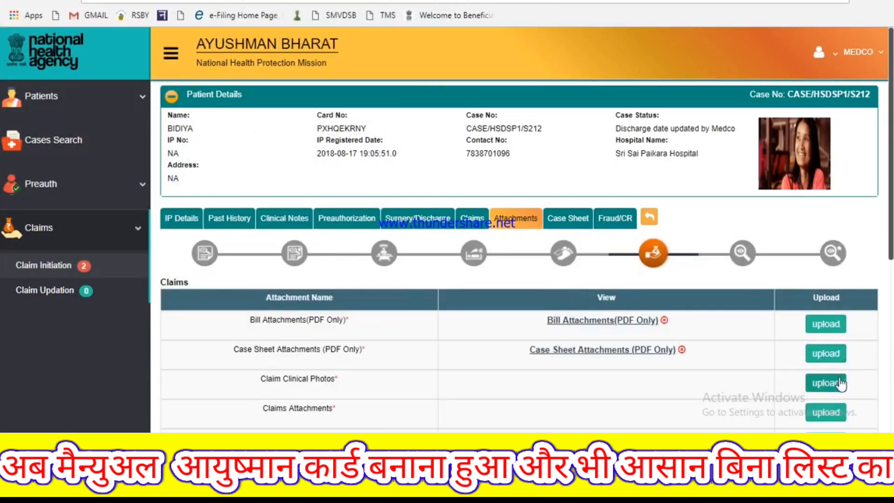
# Try to upload Clinical Notes.pdf as the claim clinical photo
pyautogui.click(825, 383)
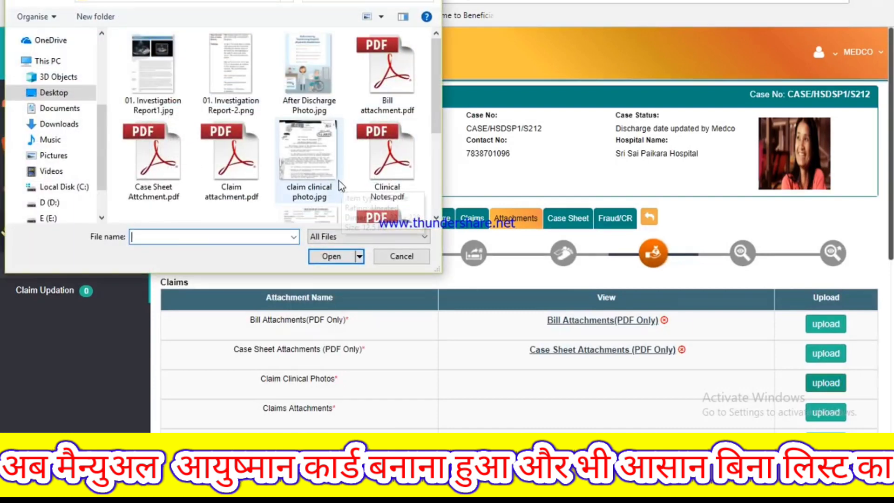
pyautogui.doubleClick(400, 179)
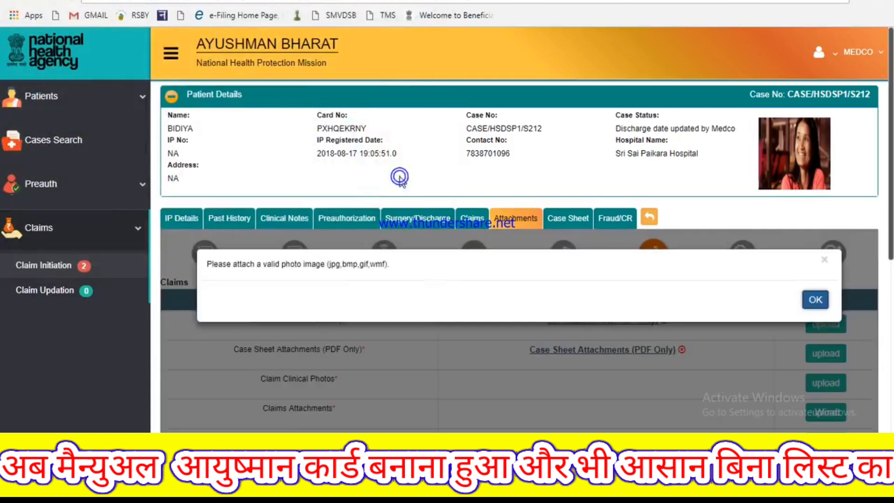
pyautogui.click(828, 303)
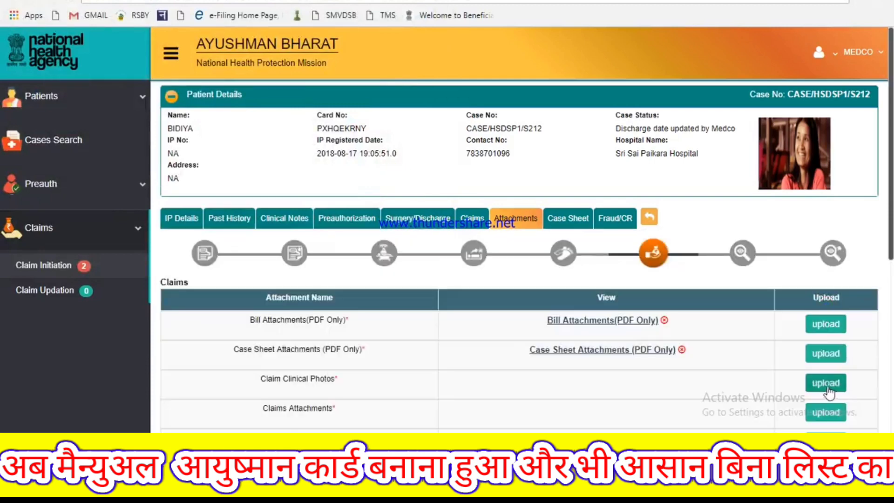
# Upload Clinical Photograph.jpg from the Desktop as the claim clinical photo
pyautogui.click(826, 383)
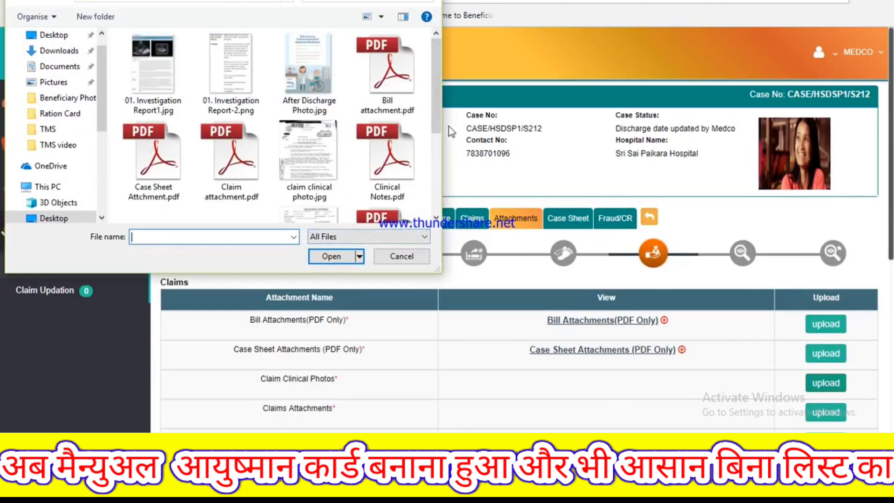
pyautogui.moveTo(437, 126); pyautogui.dragTo(437, 165)
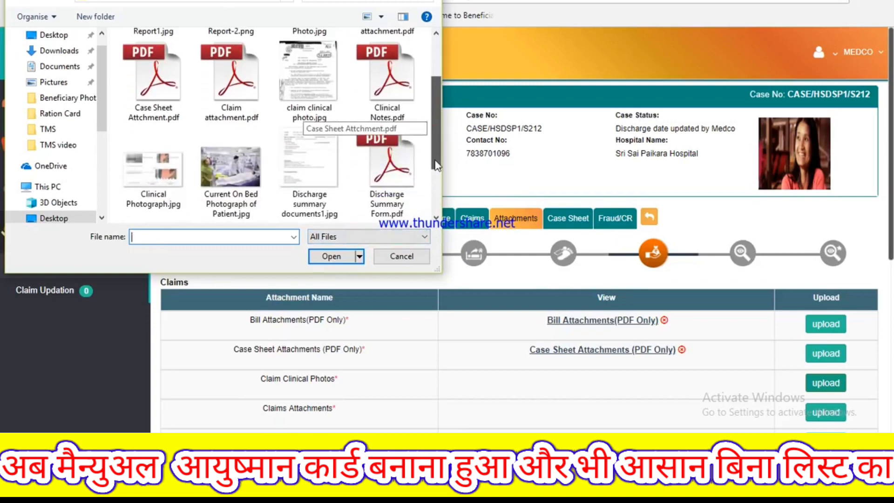
pyautogui.doubleClick(153, 172)
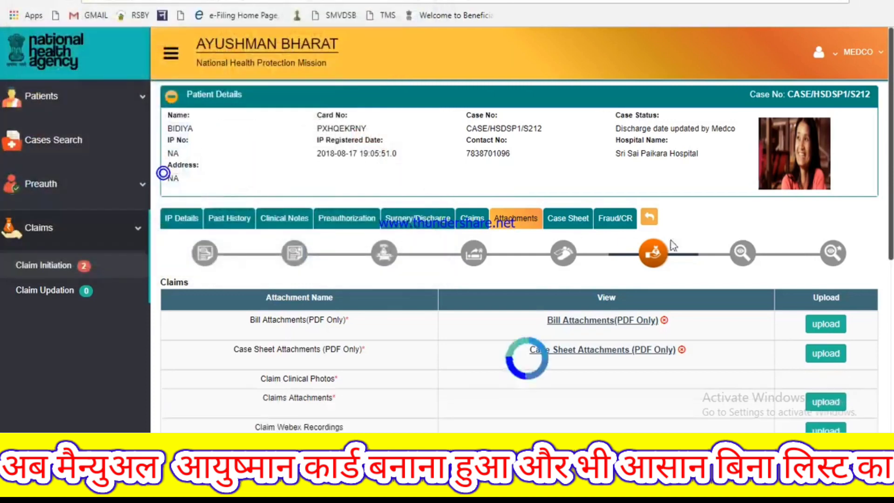
pyautogui.click(809, 297)
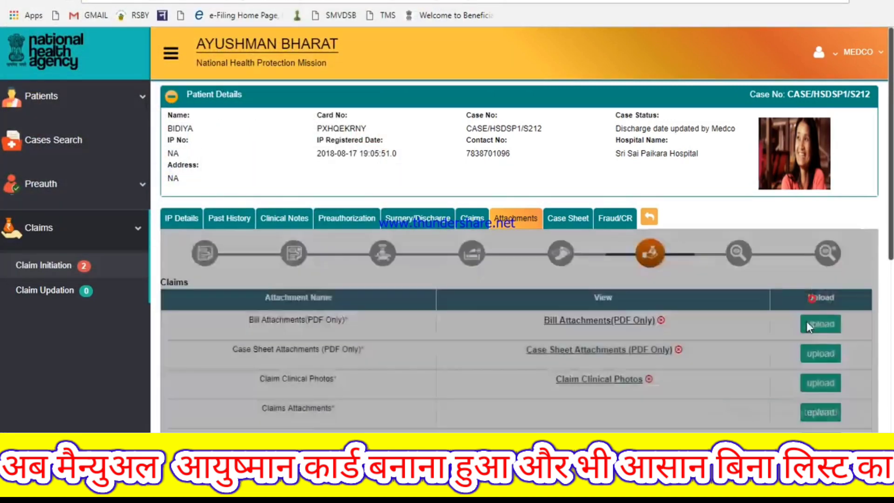
# Upload Claim attachment.pdf from the Desktop under Claims Attachments
pyautogui.scroll(-2, 633, 366)
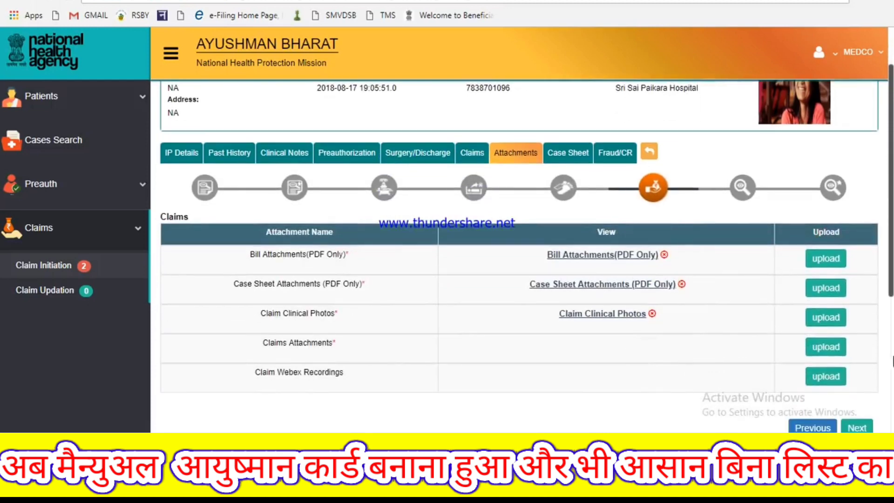
pyautogui.click(814, 354)
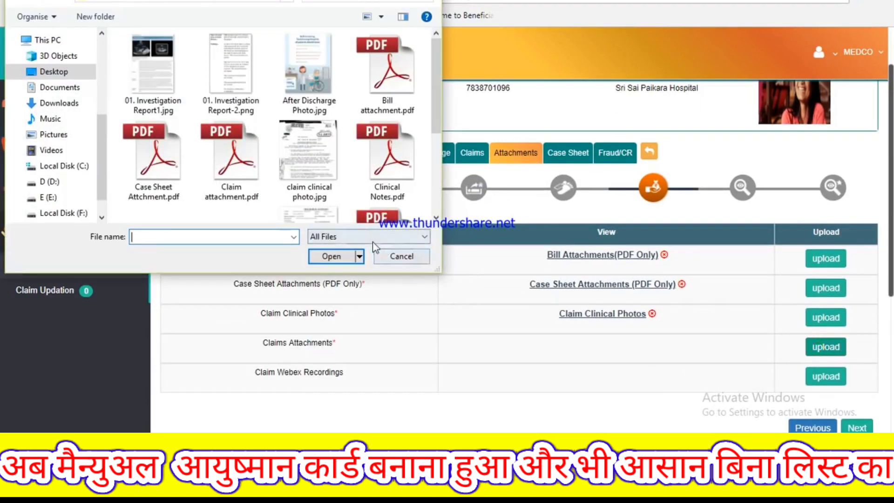
pyautogui.doubleClick(225, 156)
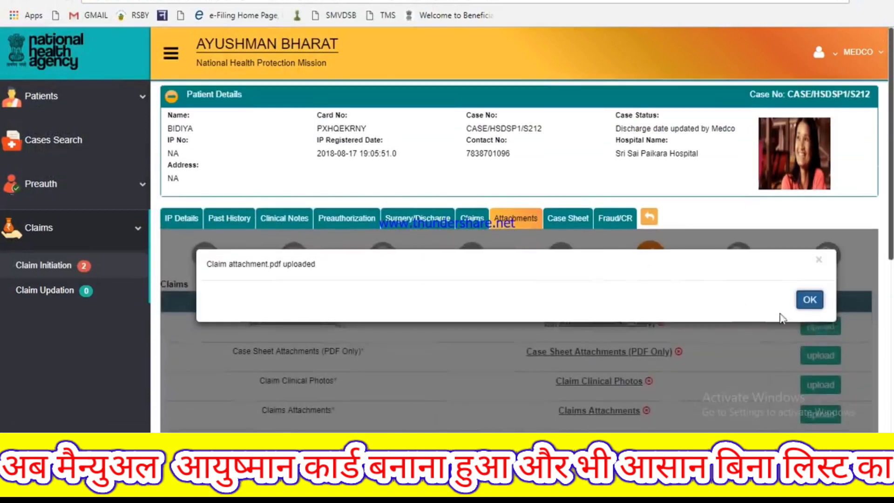
pyautogui.click(810, 300)
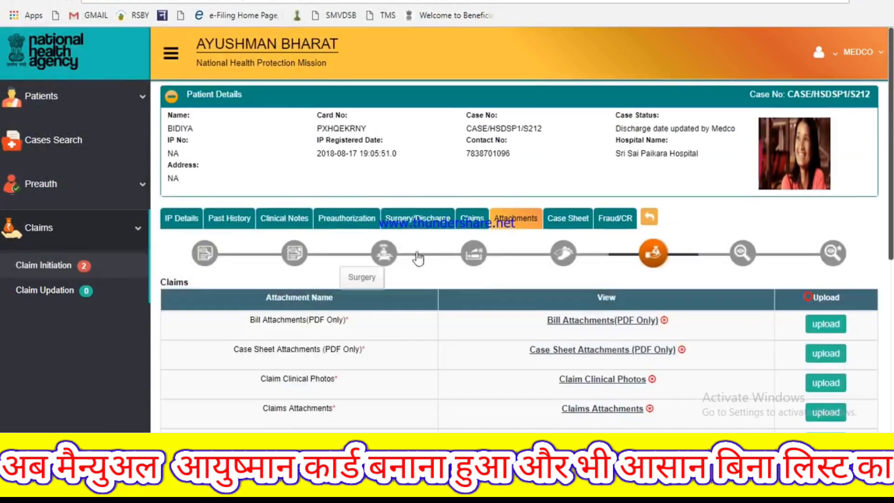
# In the case's claim details, set the bill date to 17-08-2018 and enter "Remarks" as the remarks
pyautogui.click(472, 223)
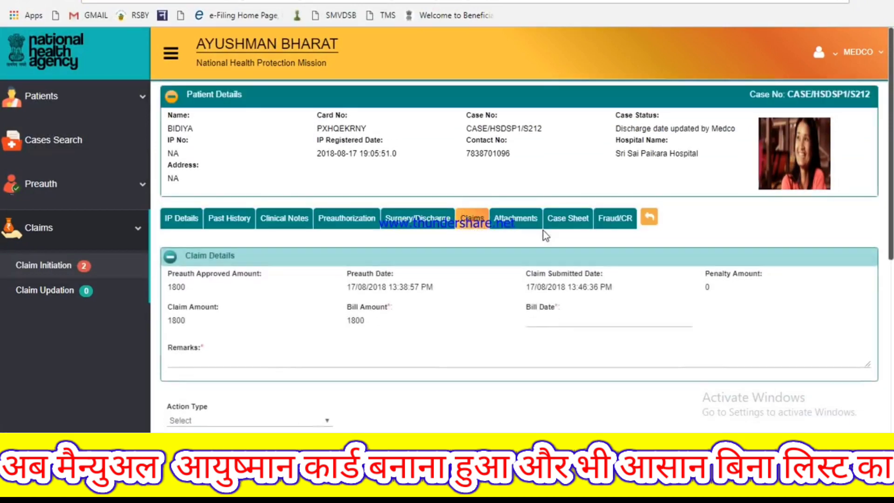
pyautogui.scroll(-3, 568, 239)
pyautogui.click(574, 184)
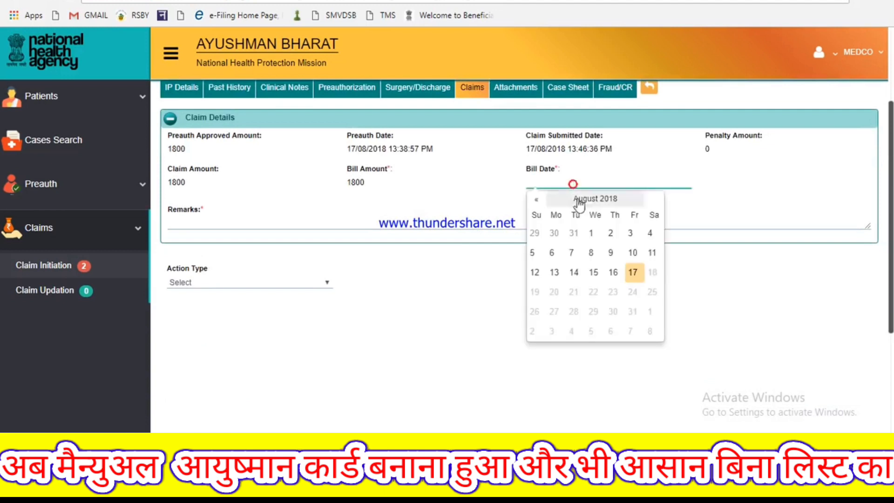
pyautogui.click(629, 273)
pyautogui.click(207, 217)
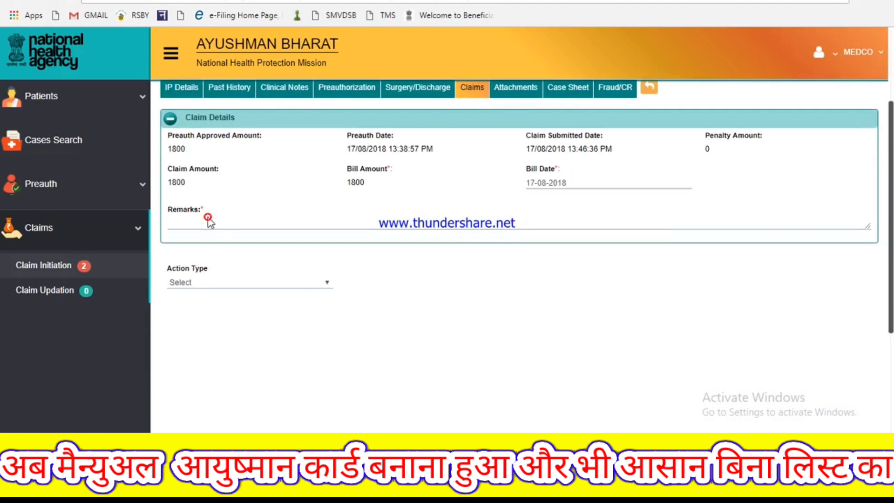
pyautogui.click(205, 221)
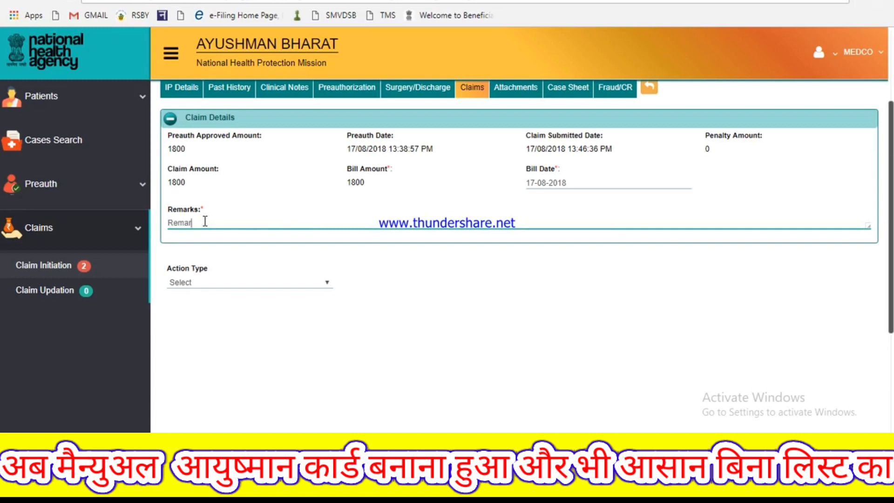
# Submit the claim with the action type Initiate Claim and confirm the initiation
pyautogui.click(203, 282)
pyautogui.click(205, 301)
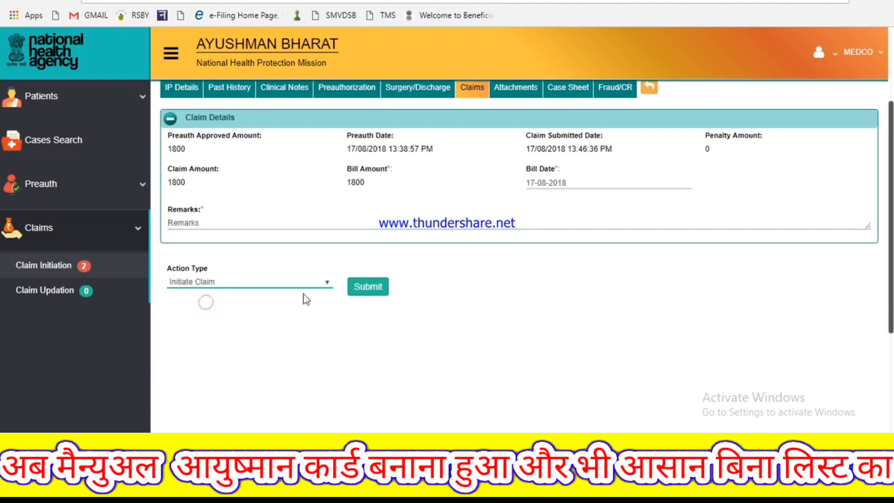
pyautogui.click(373, 288)
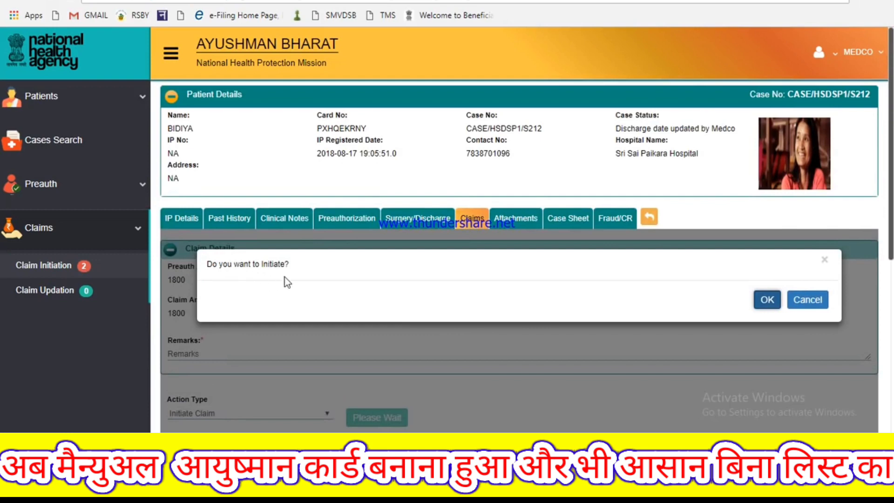
pyautogui.click(763, 296)
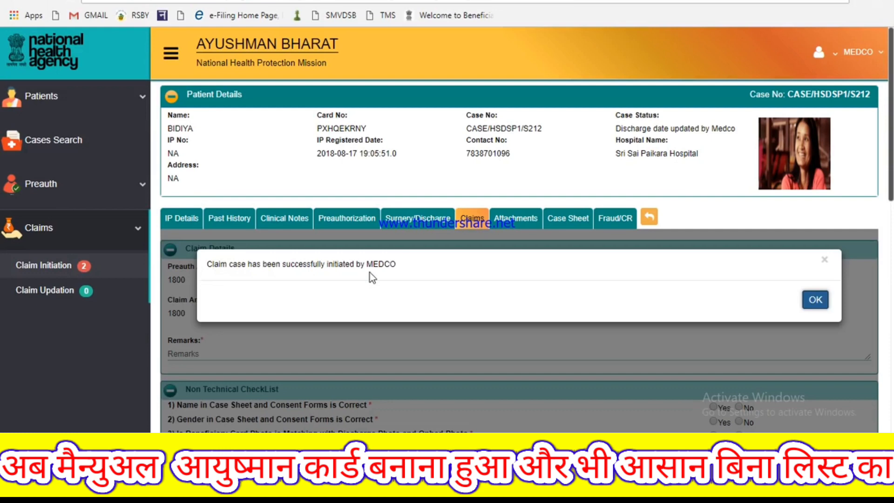
pyautogui.click(817, 303)
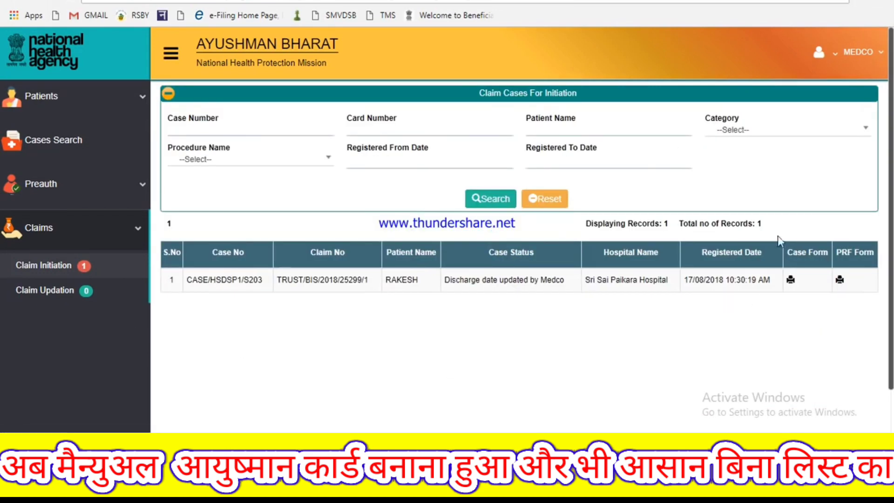
# Log out of the MEDCO account and fill in the user name on the login form
pyautogui.click(870, 53)
pyautogui.click(782, 118)
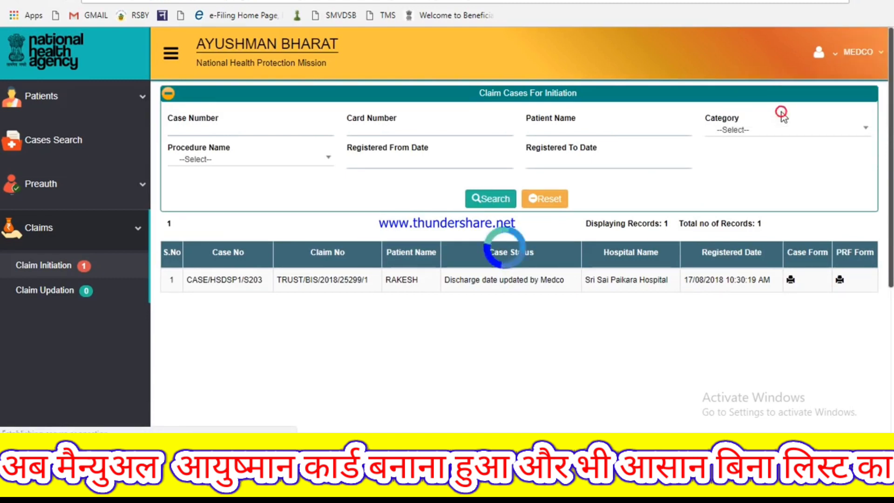
pyautogui.click(445, 198)
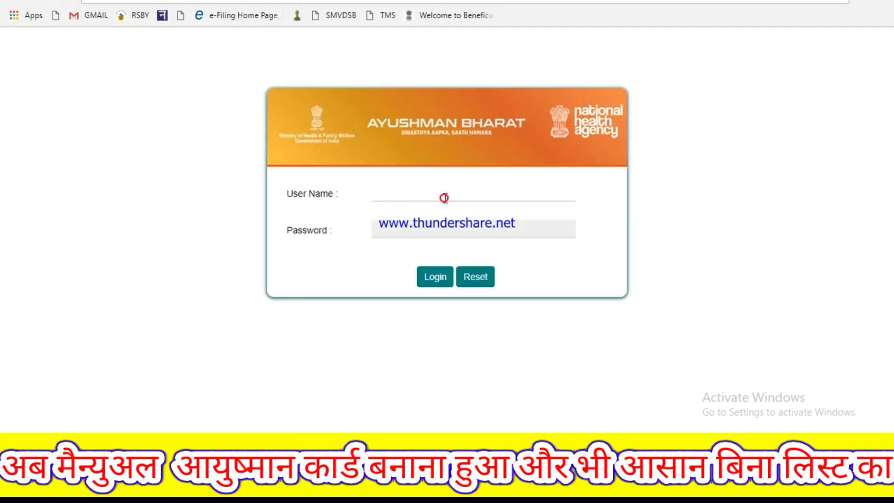
pyautogui.write('CHH')
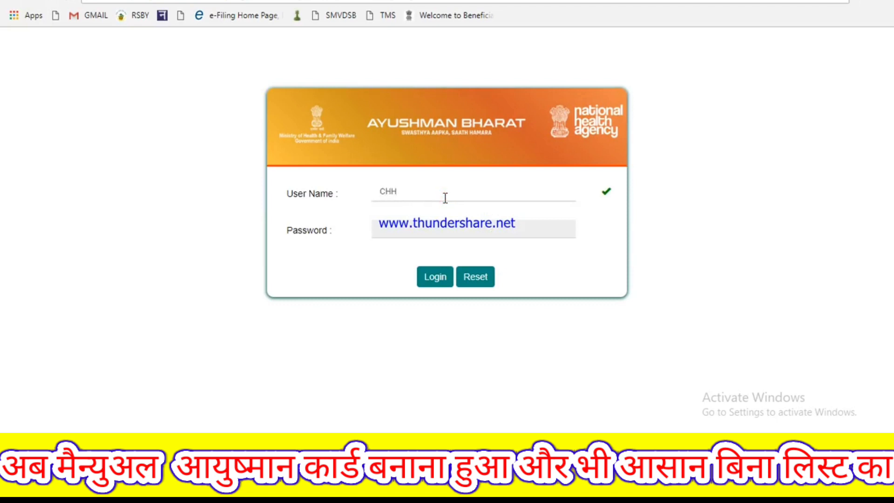